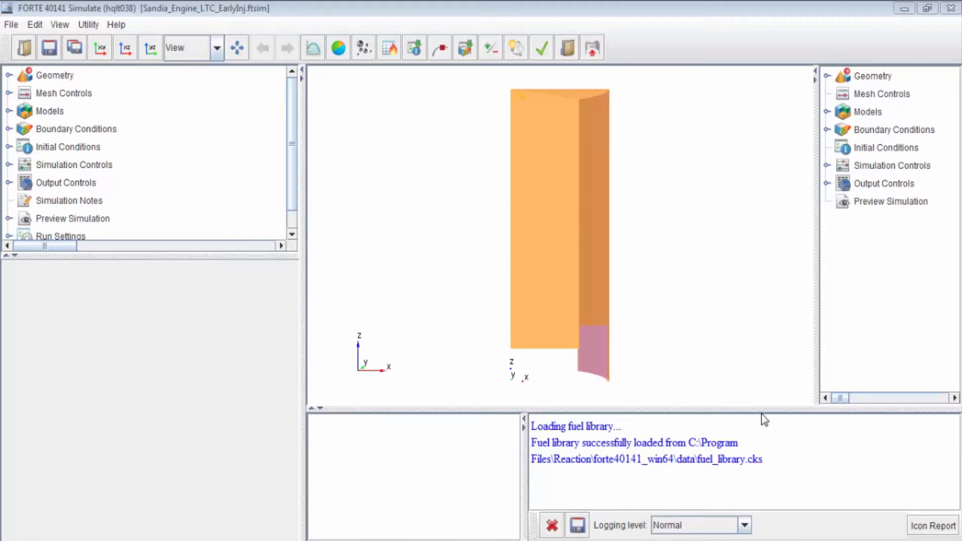
Step: Open the Sector Mesh Generator for the engine geometry and maximize its window
drag(750, 152, 677, 267)
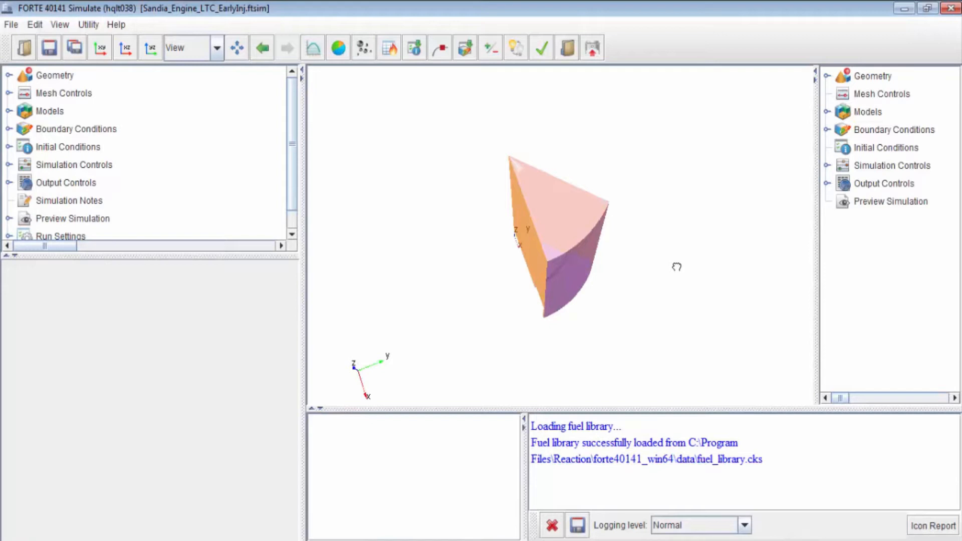
click(41, 76)
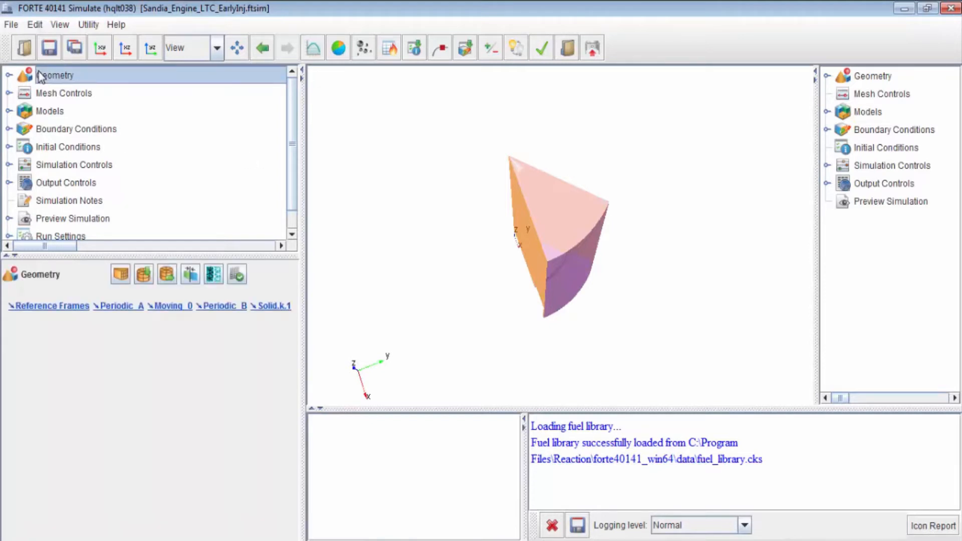
click(118, 276)
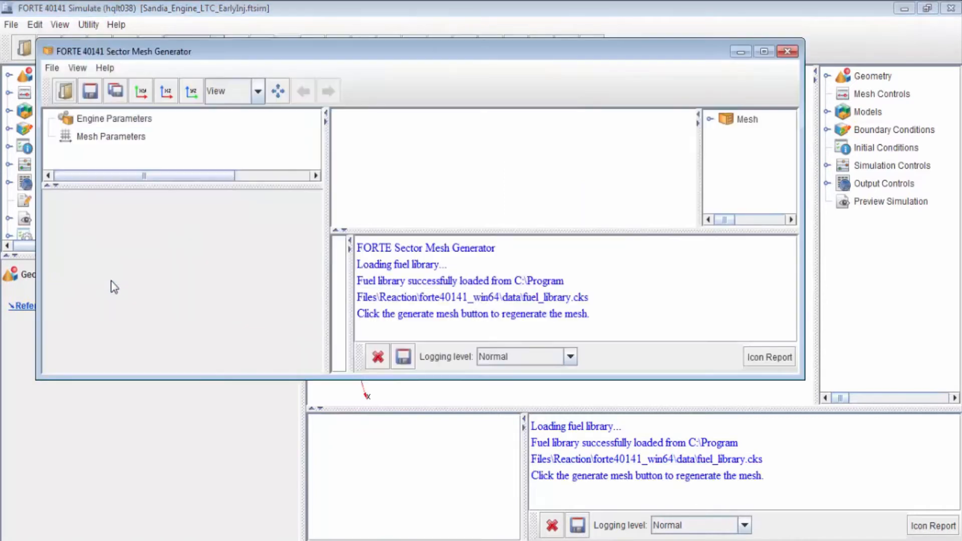
click(762, 52)
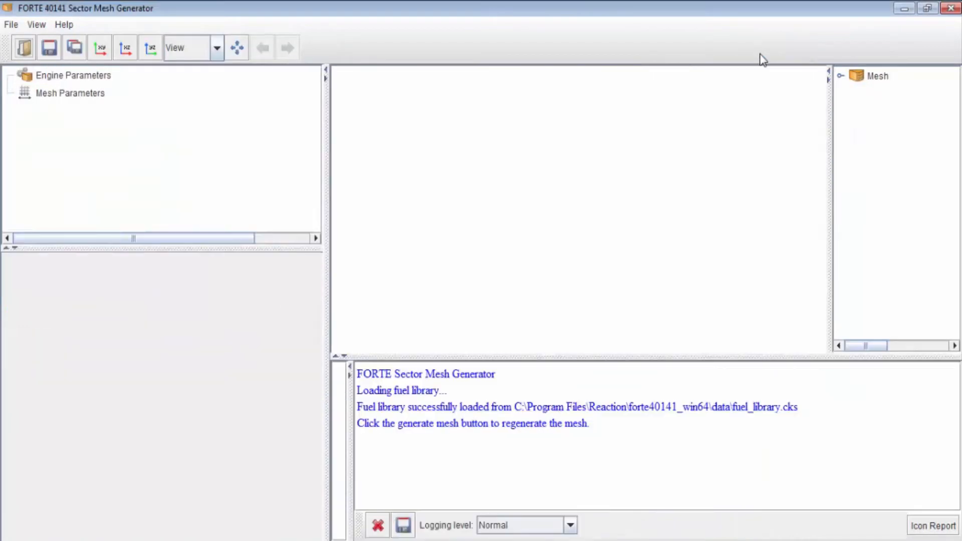
Step: Set the bowl profile in the engine parameters to Create new and open it in the profile editor
click(73, 77)
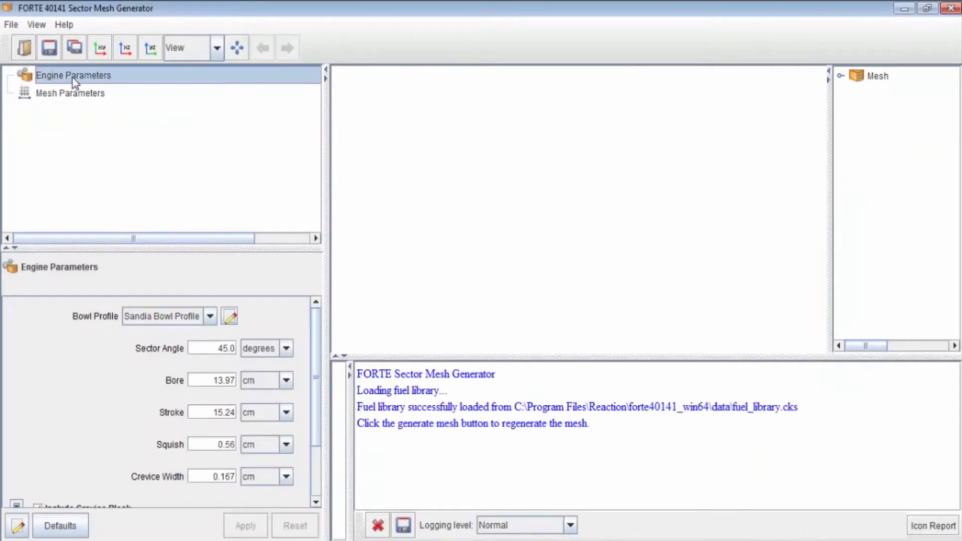
mouse_move(320, 366)
mouse_down()
mouse_move(312, 413)
mouse_move(318, 356)
mouse_up()
click(210, 317)
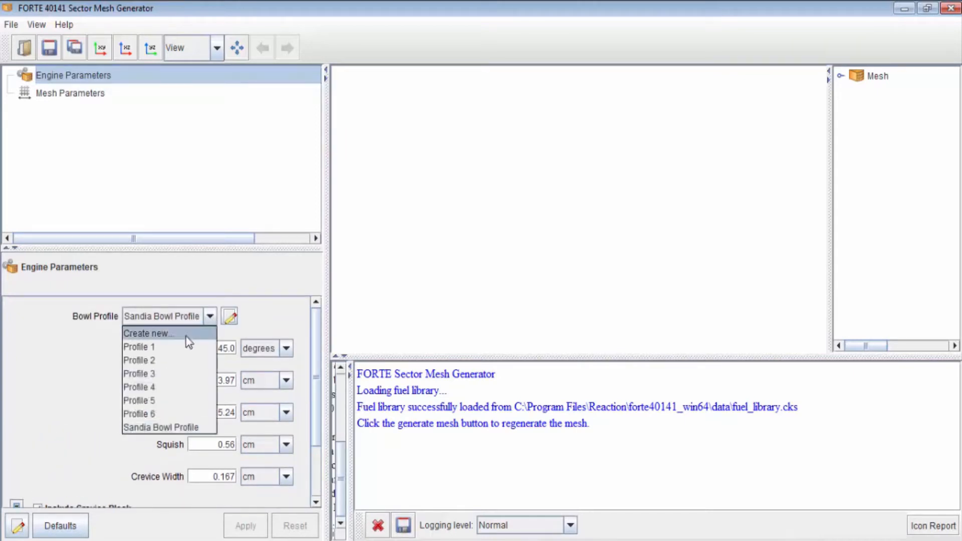
click(202, 334)
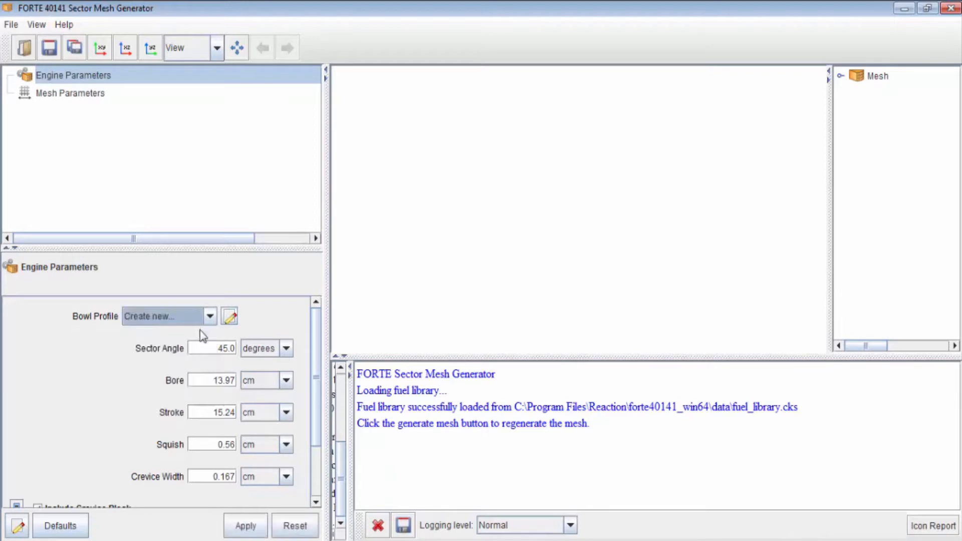
click(230, 316)
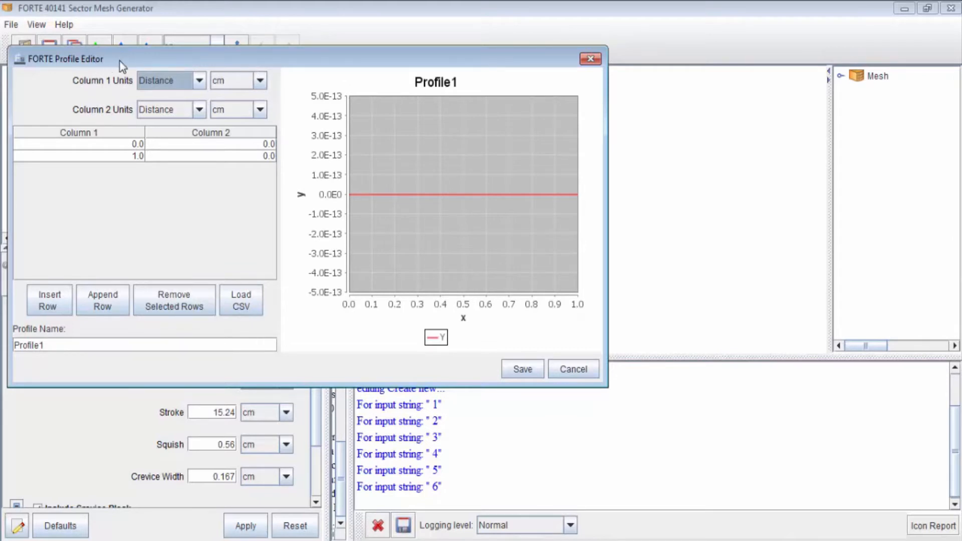
drag(120, 61, 120, 88)
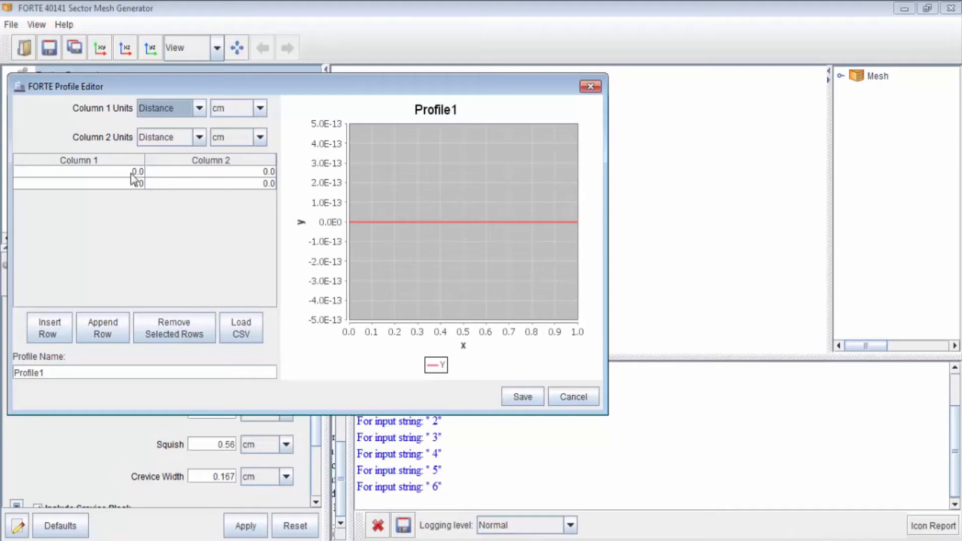
Step: Import sandia_bowl_profile.csv into the bowl profile as comma-delimited data, with Read Column Titles turned off
click(248, 326)
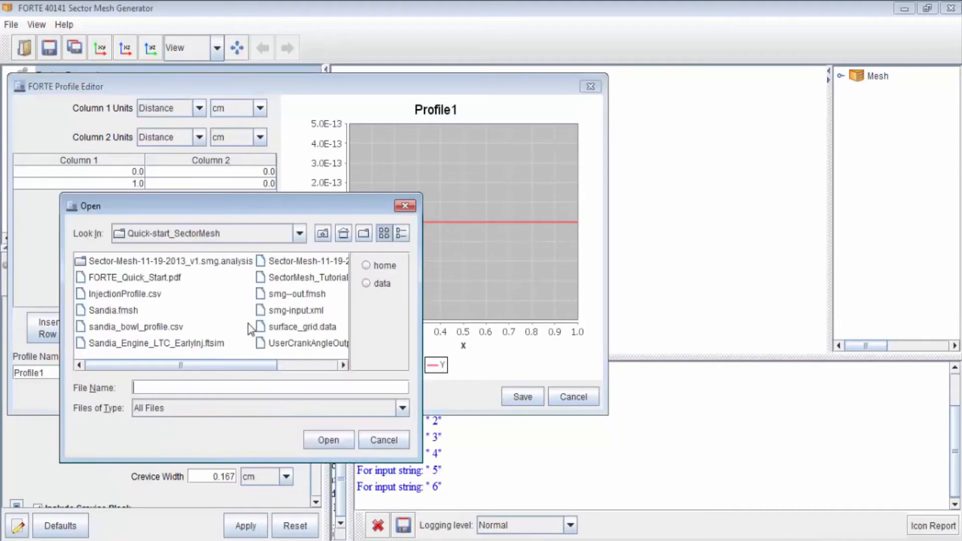
double_click(141, 329)
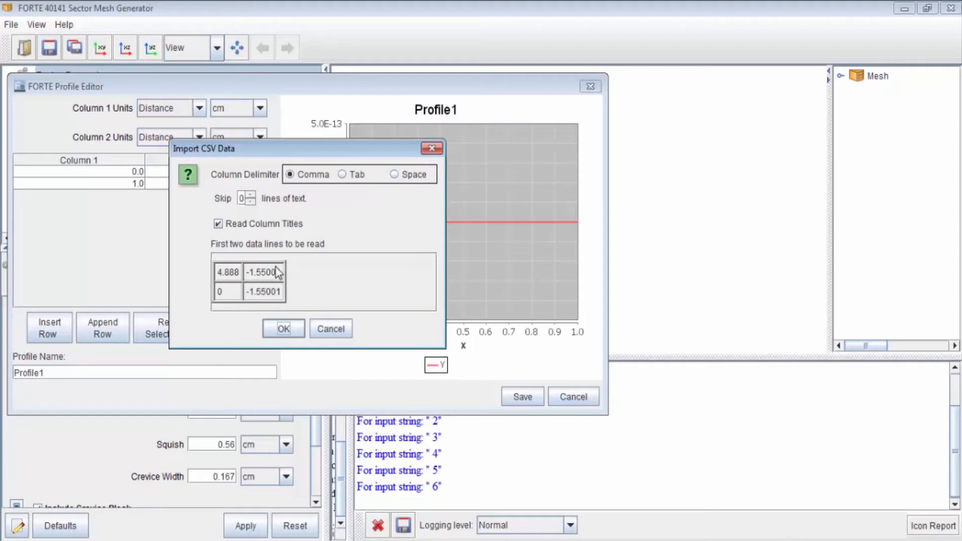
click(218, 225)
click(294, 334)
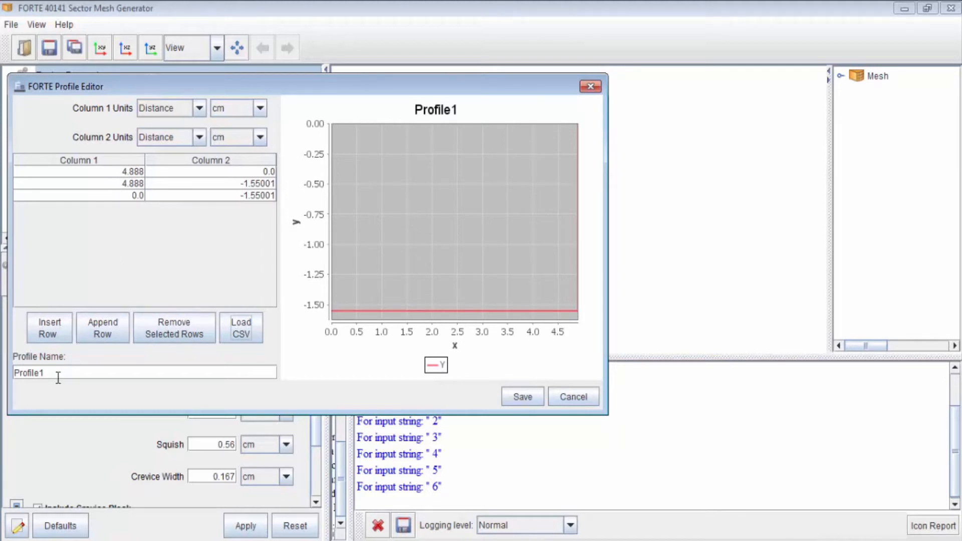
Step: Name the bowl profile SandiaBowl and save it
drag(58, 378, 2, 371)
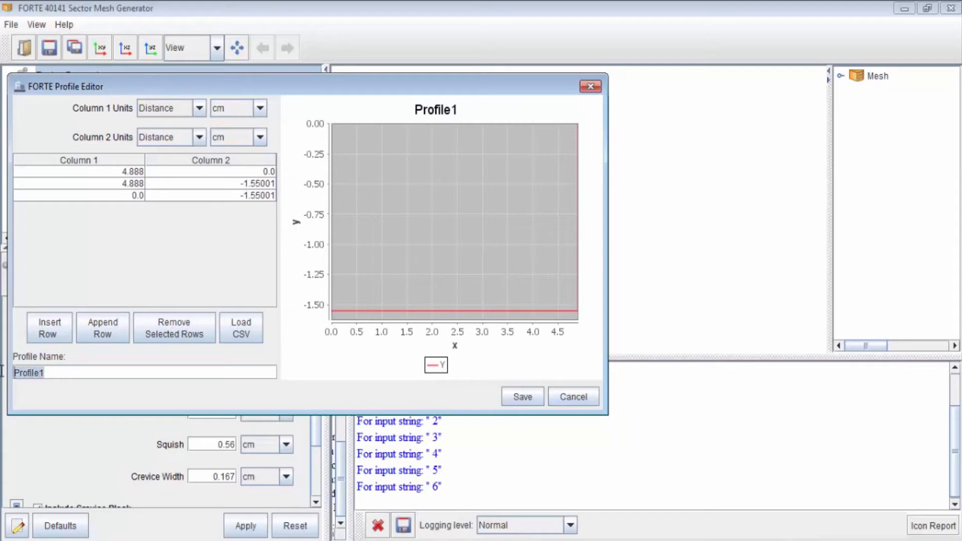
key(BackSpace)
text(SandiaBowl)
click(530, 397)
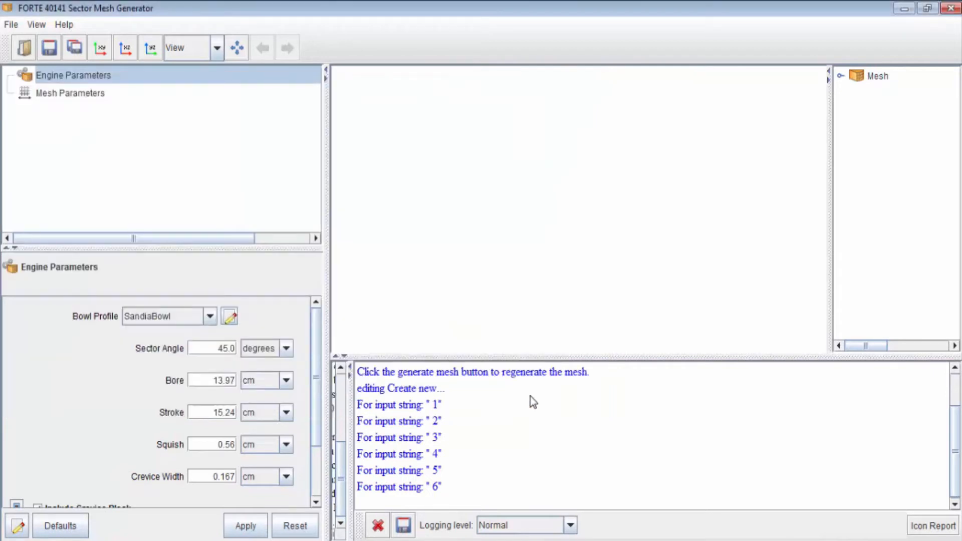
Step: Review the sector angle, bore, stroke, squish and crevice settings, and apply the engine parameters
drag(315, 388, 322, 370)
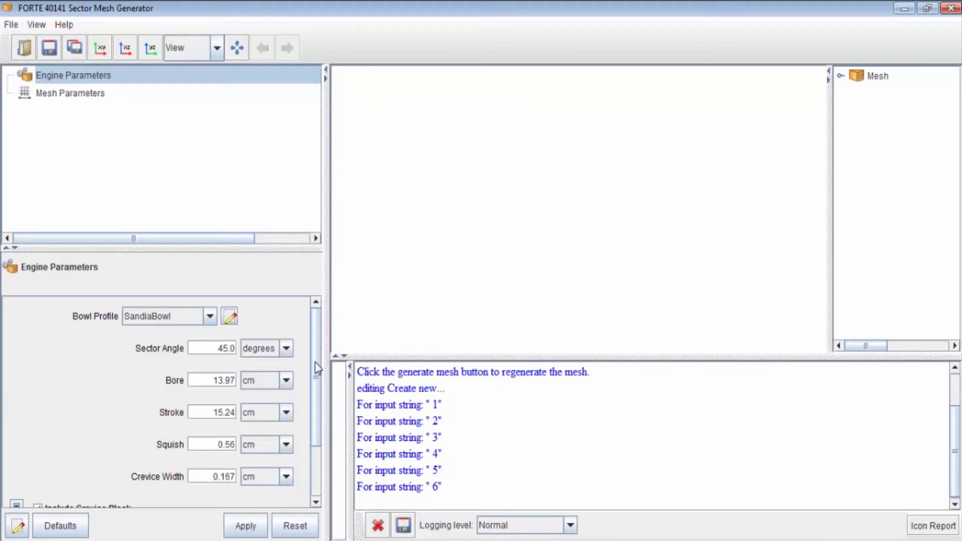
mouse_move(316, 368)
mouse_down()
mouse_move(313, 408)
mouse_move(316, 366)
mouse_up()
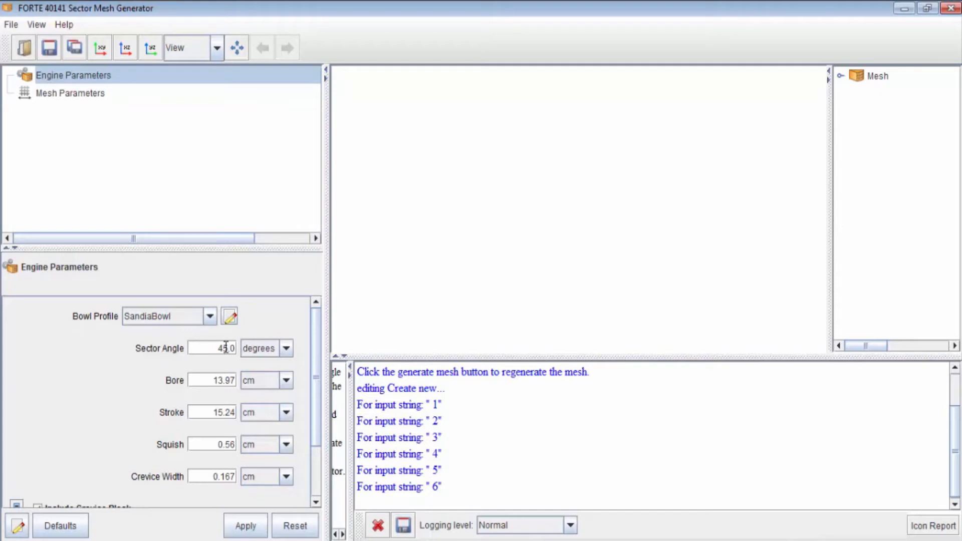
scroll(315, 365, down, 2)
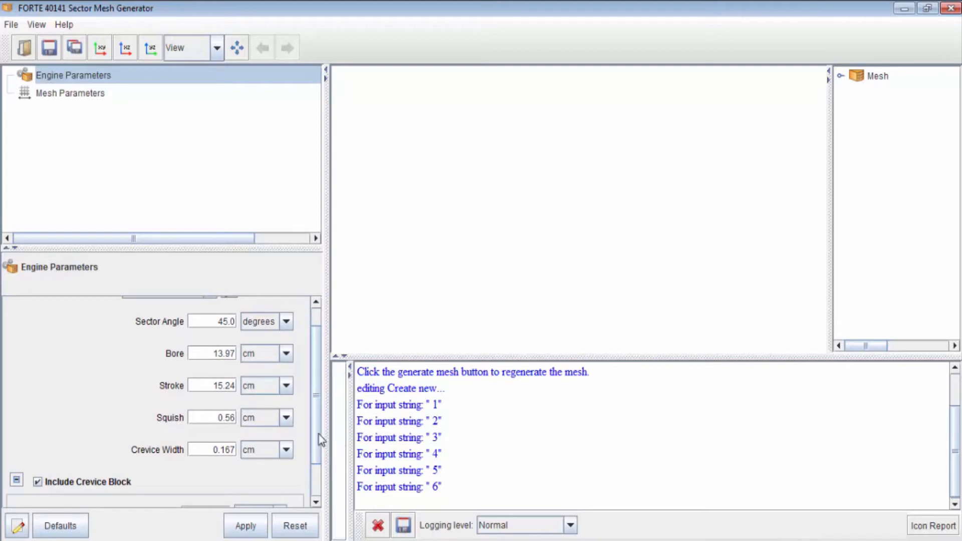
scroll(319, 434, down, 3)
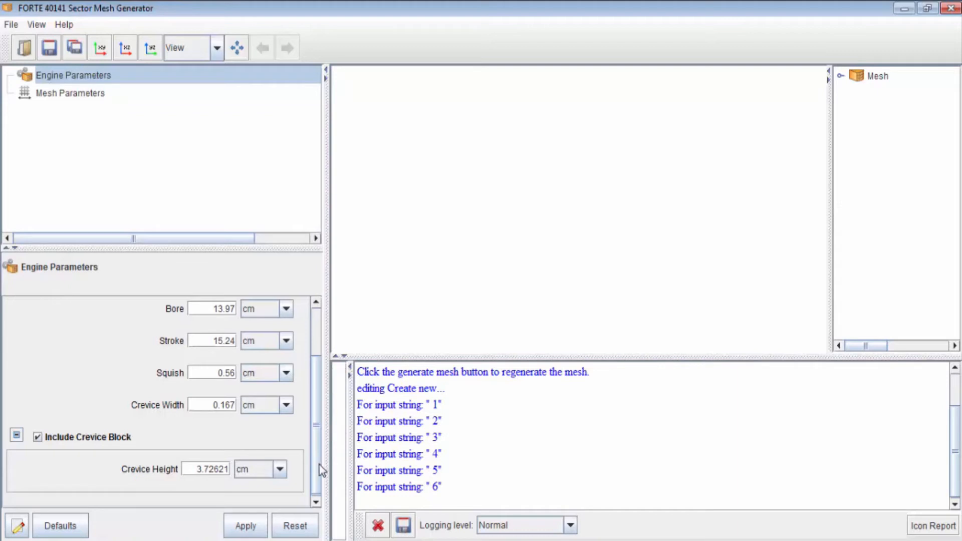
drag(320, 471, 321, 474)
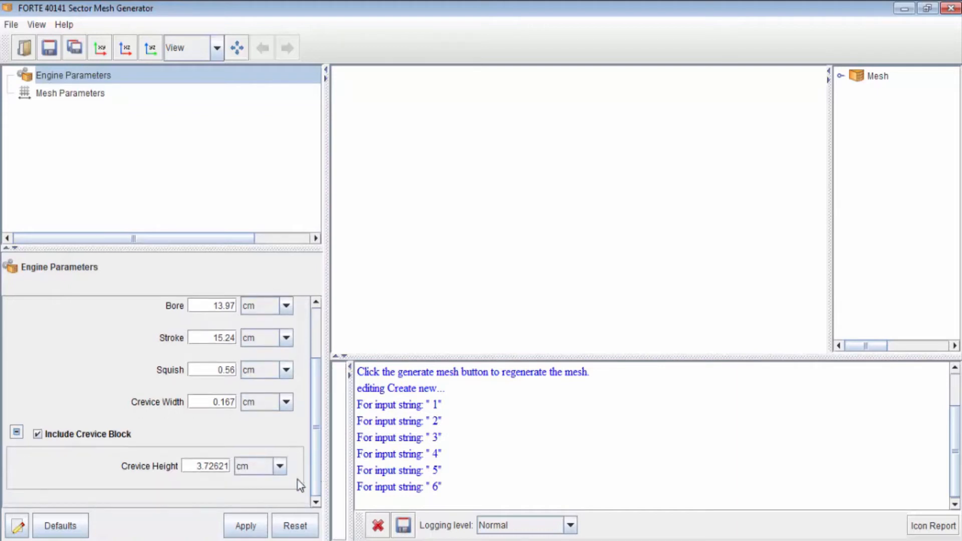
click(246, 526)
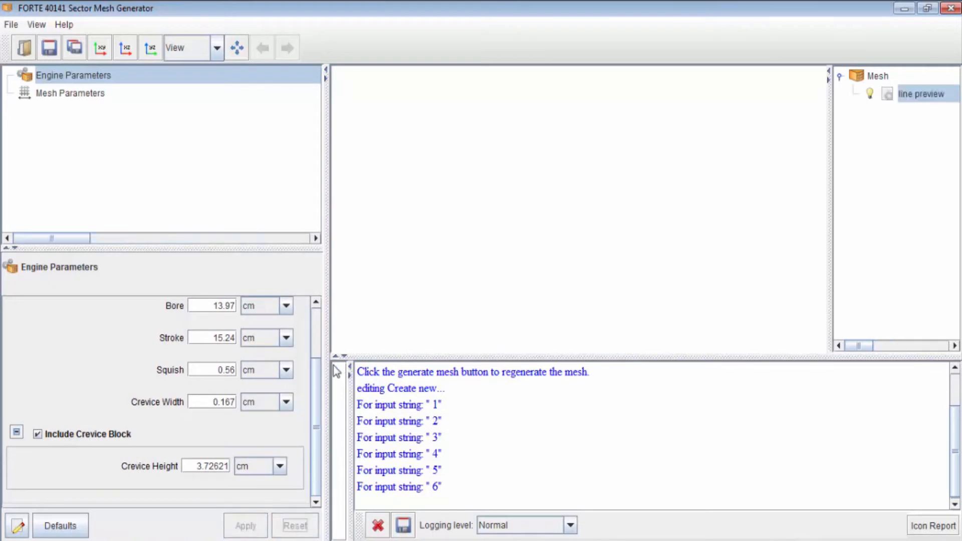
Step: Choose Topology 3 in the mesh parameters and view its diagram of cell regions and profile points
click(80, 98)
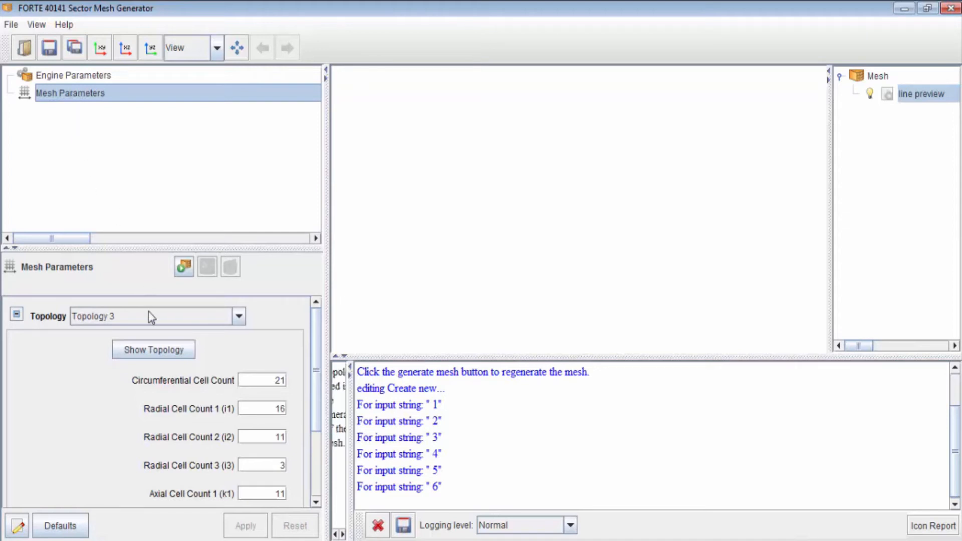
click(240, 317)
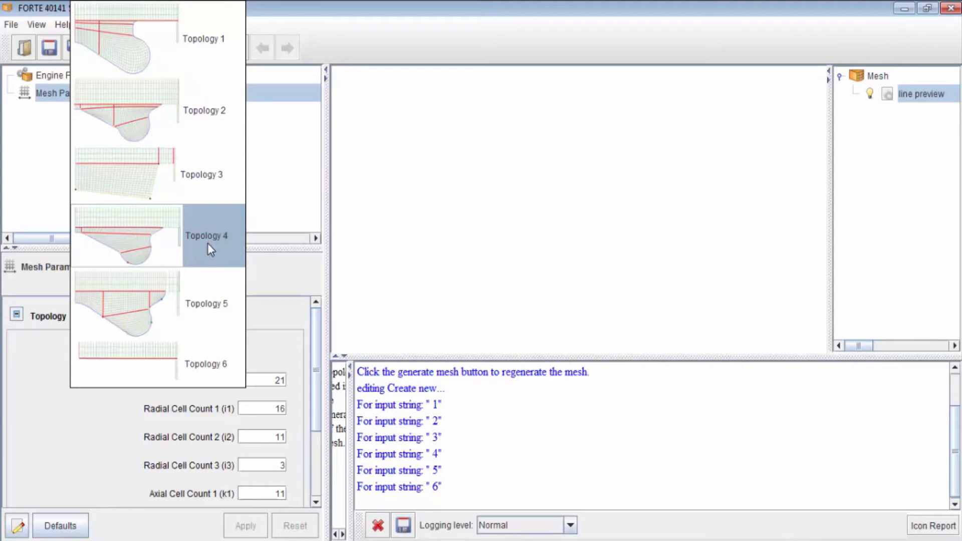
click(199, 189)
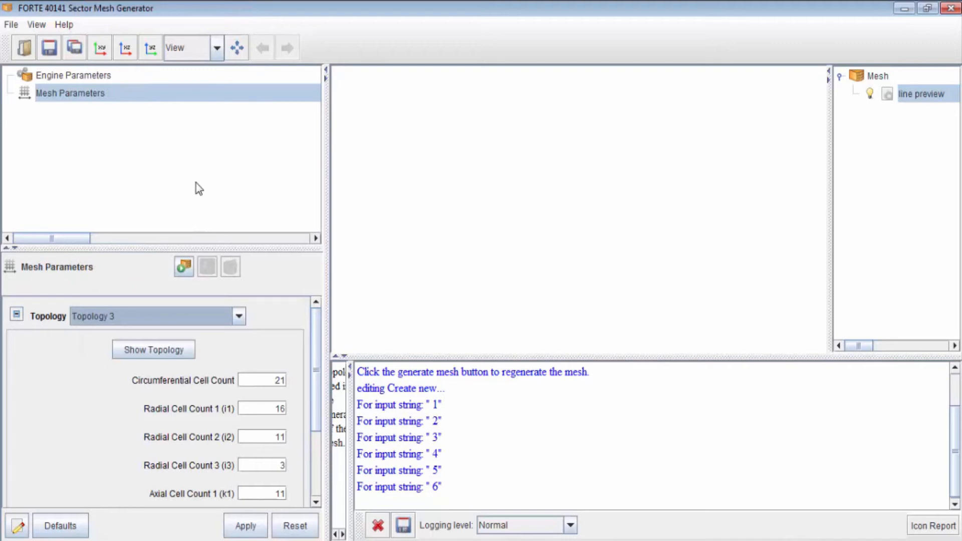
click(155, 348)
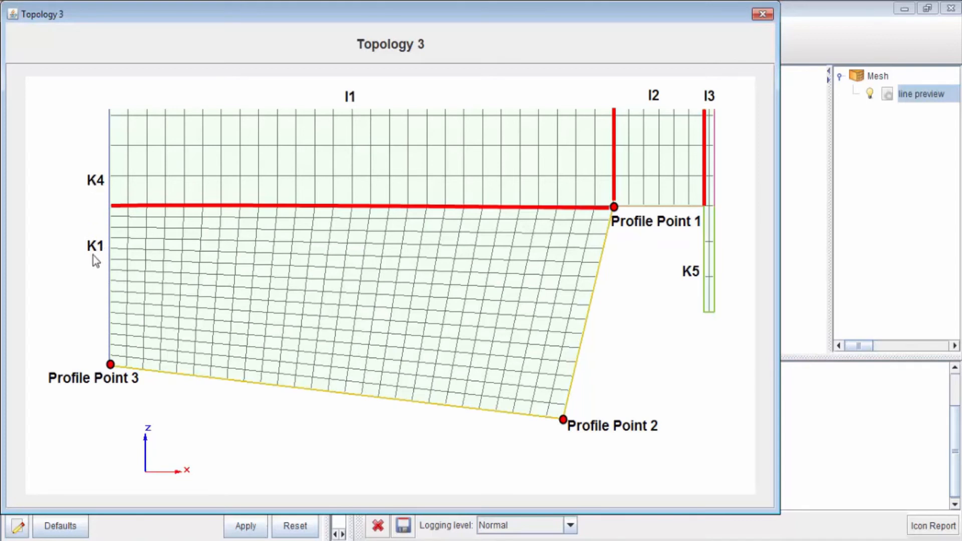
click(762, 15)
Step: Review the circumferential, radial and axial cell counts and the smoothing passes, and apply the mesh parameters
drag(317, 353, 312, 396)
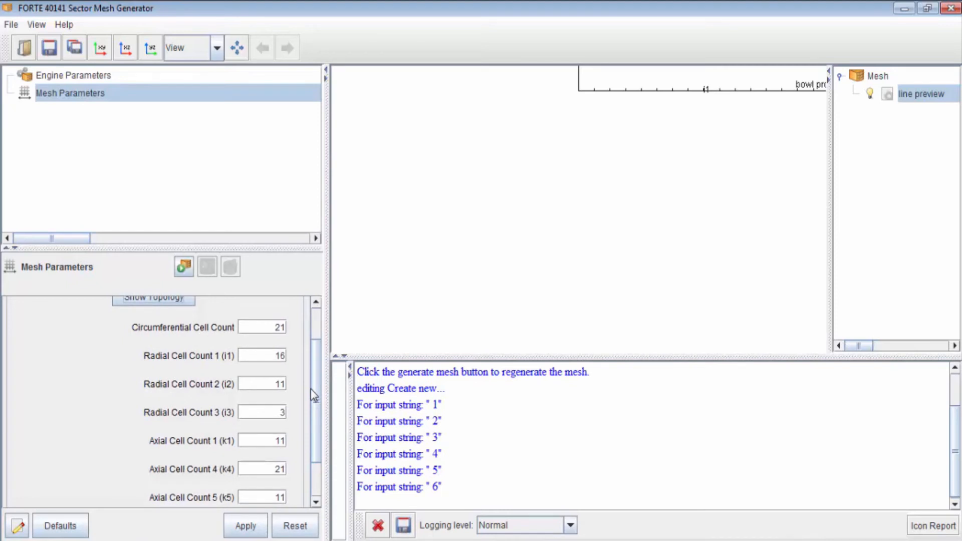
mouse_move(317, 389)
mouse_down()
mouse_move(317, 400)
mouse_move(317, 383)
mouse_up()
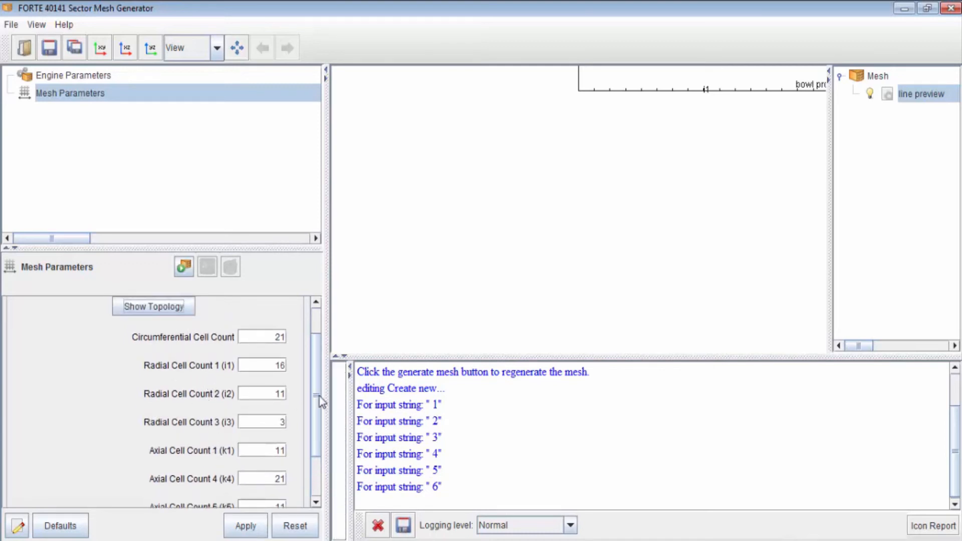
drag(320, 400, 314, 427)
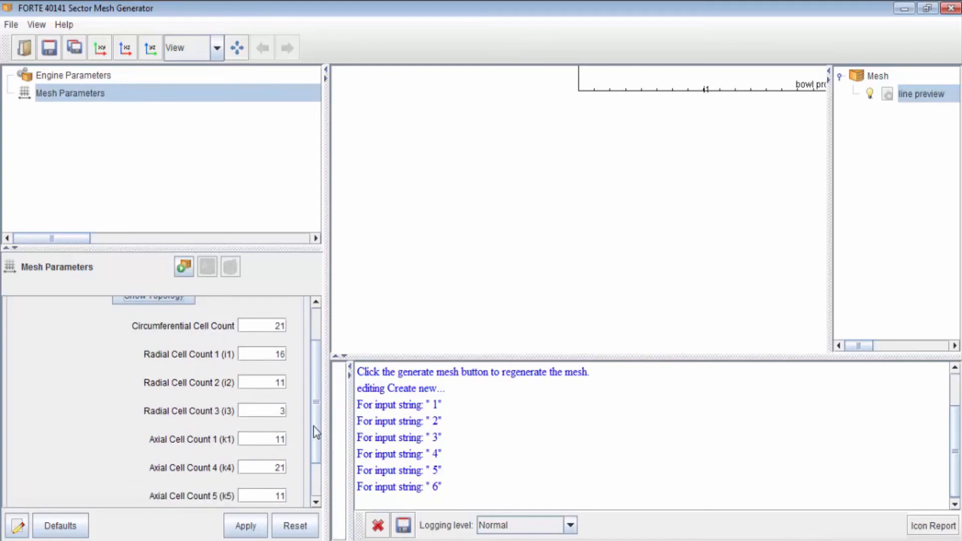
drag(315, 432, 311, 456)
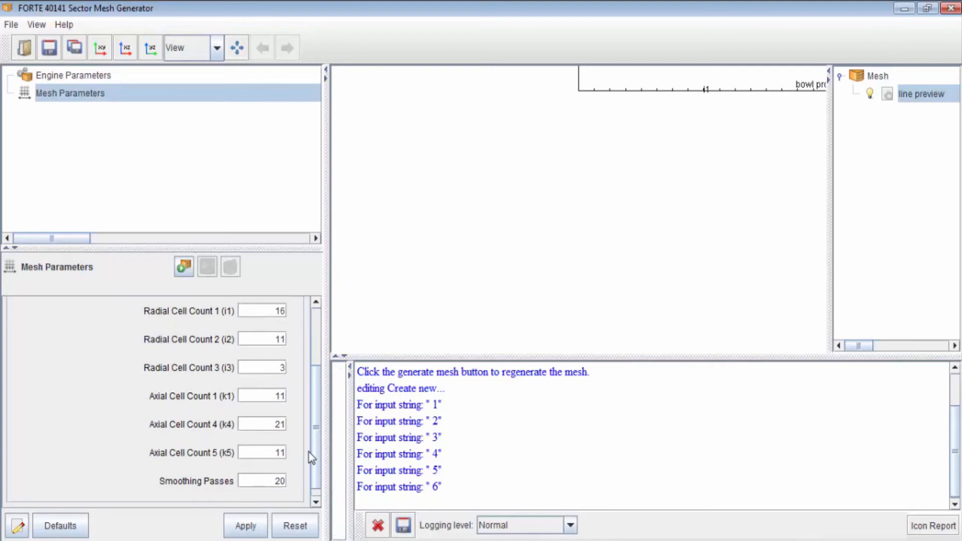
click(247, 526)
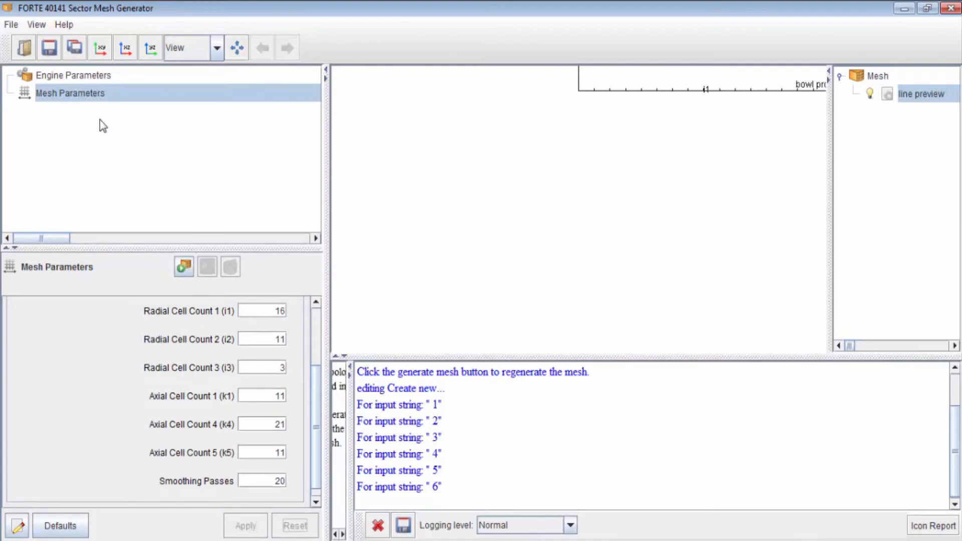
Step: Generate the sector mesh from the applied engine and mesh parameters and inspect it in 3D
click(94, 76)
click(91, 95)
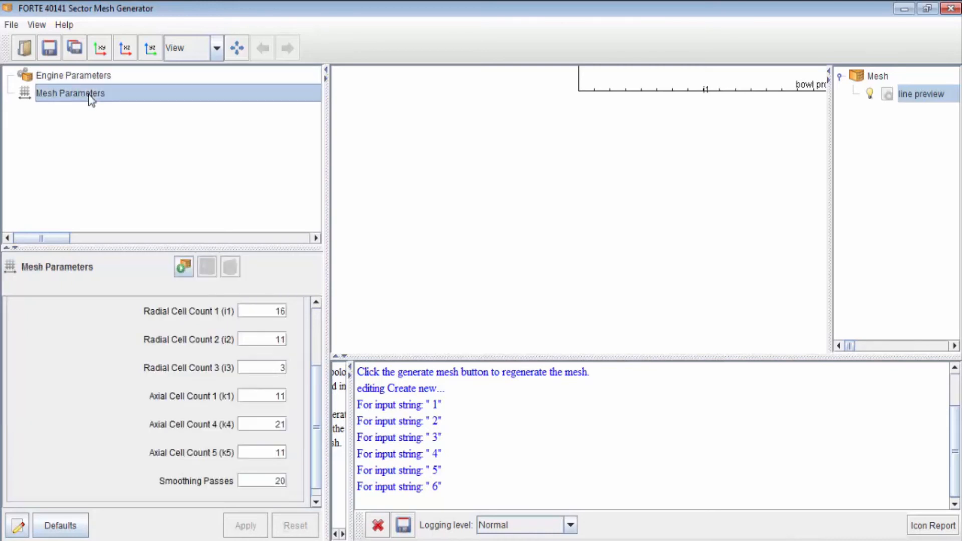
click(184, 271)
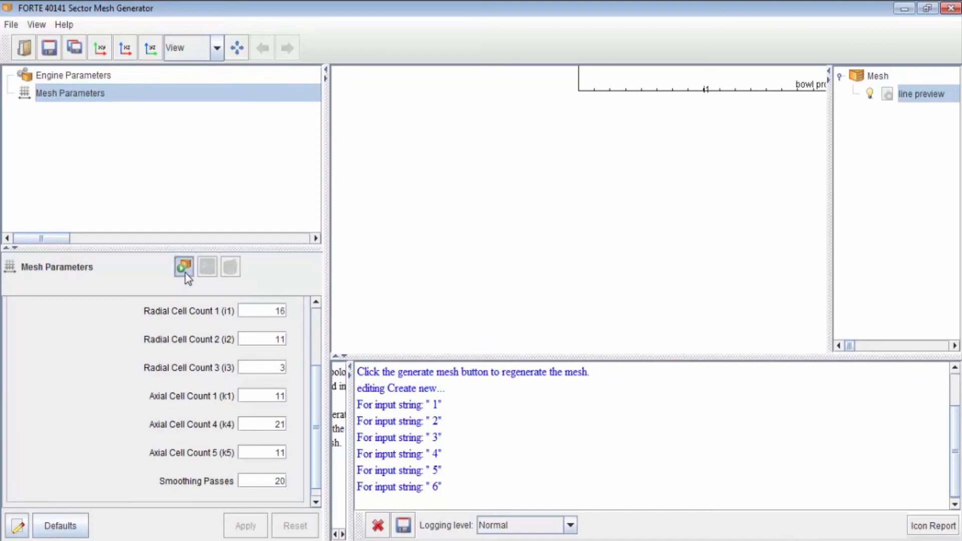
click(237, 48)
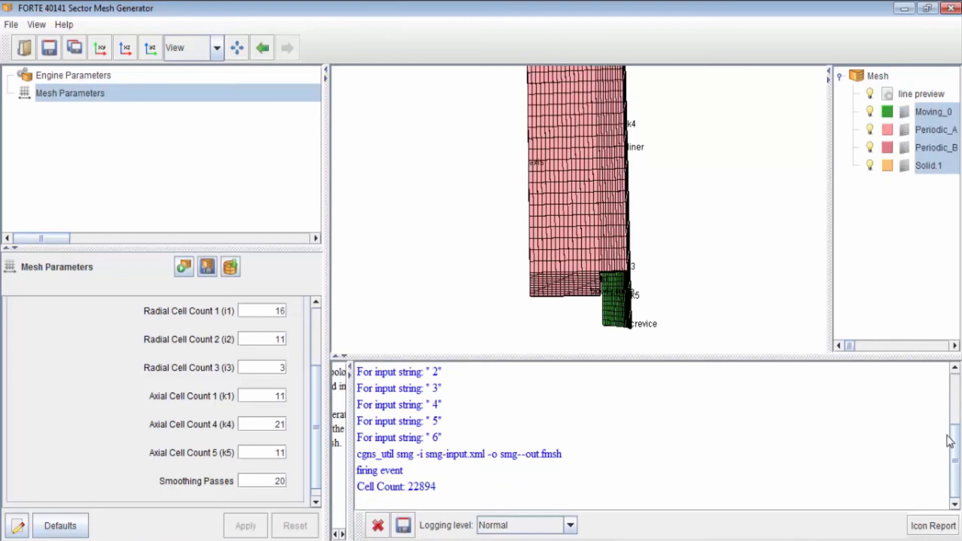
drag(726, 260, 729, 292)
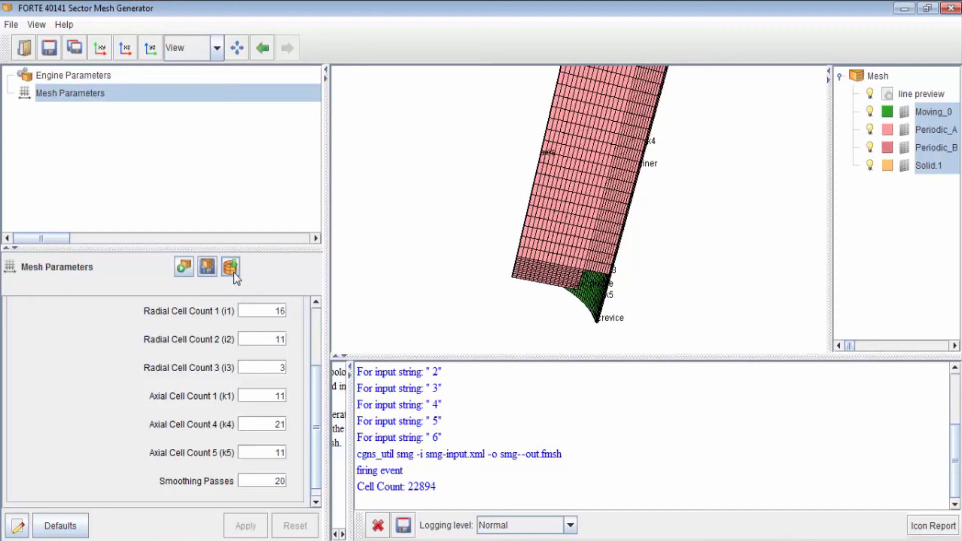
drag(656, 258, 591, 301)
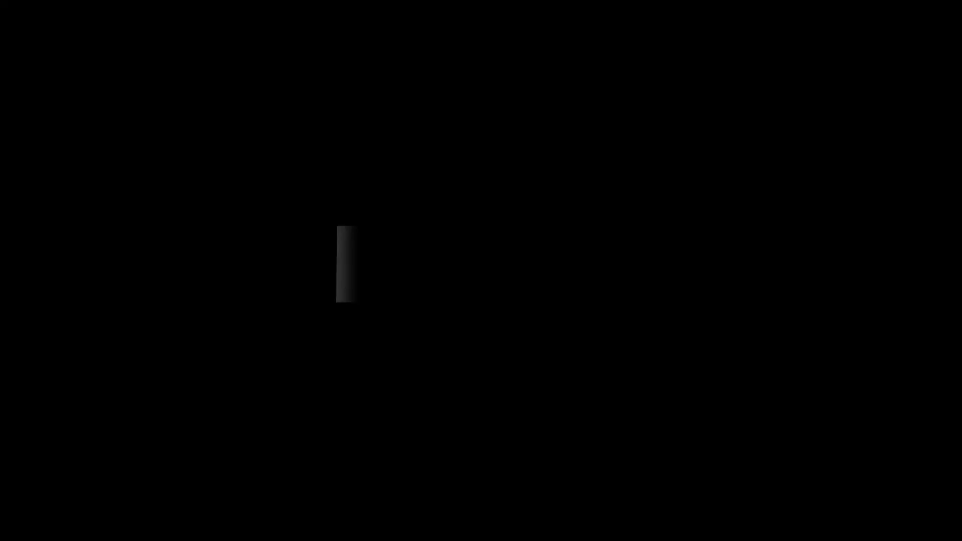